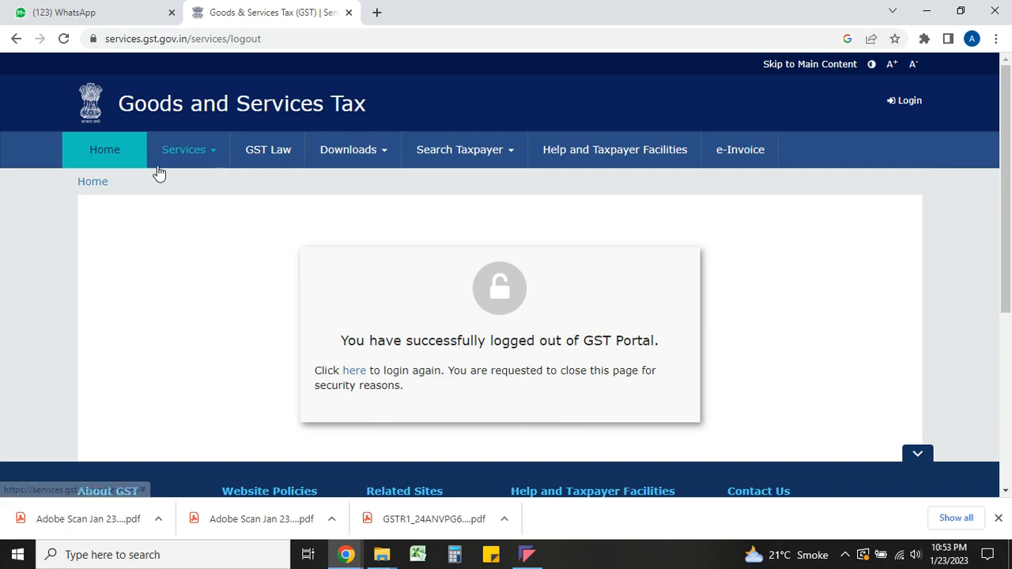
- Open Application for Filing Clarifications from the Services > Registration menu
{"action": "left_click", "coordinate": [200, 158]}
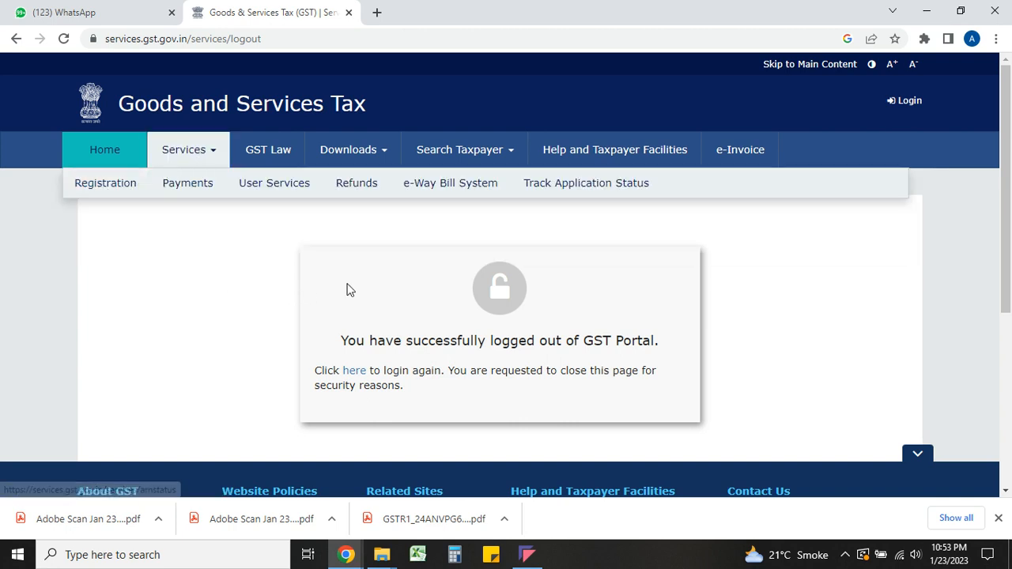
{"action": "mouse_move", "coordinate": [114, 197]}
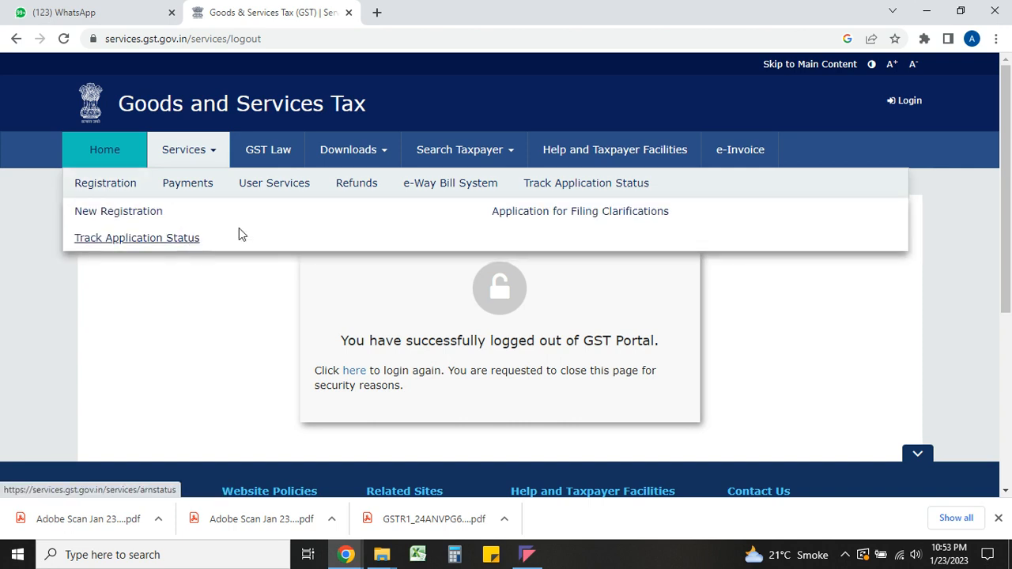
{"action": "left_click", "coordinate": [544, 212]}
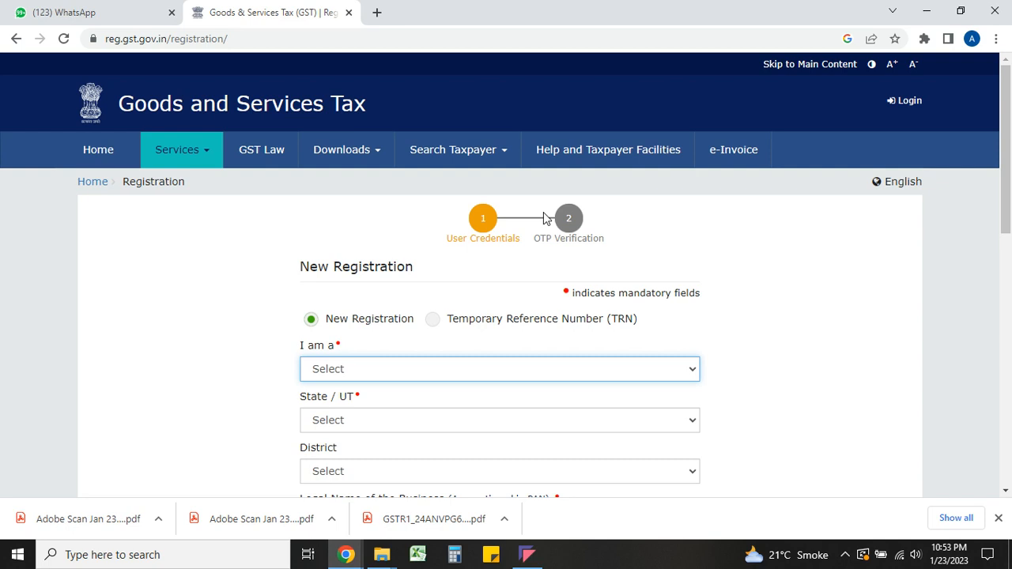
- Choose the Temporary Reference Number option, paste the saved TRN, fill in the CAPTCHA, and proceed
{"action": "key", "text": "Down"}
{"action": "key", "text": "Down"}
{"action": "key", "text": "Down"}
{"action": "left_click", "coordinate": [433, 268]}
{"action": "scroll", "coordinate": [433, 268], "scroll_direction": "down", "scroll_amount": 1}
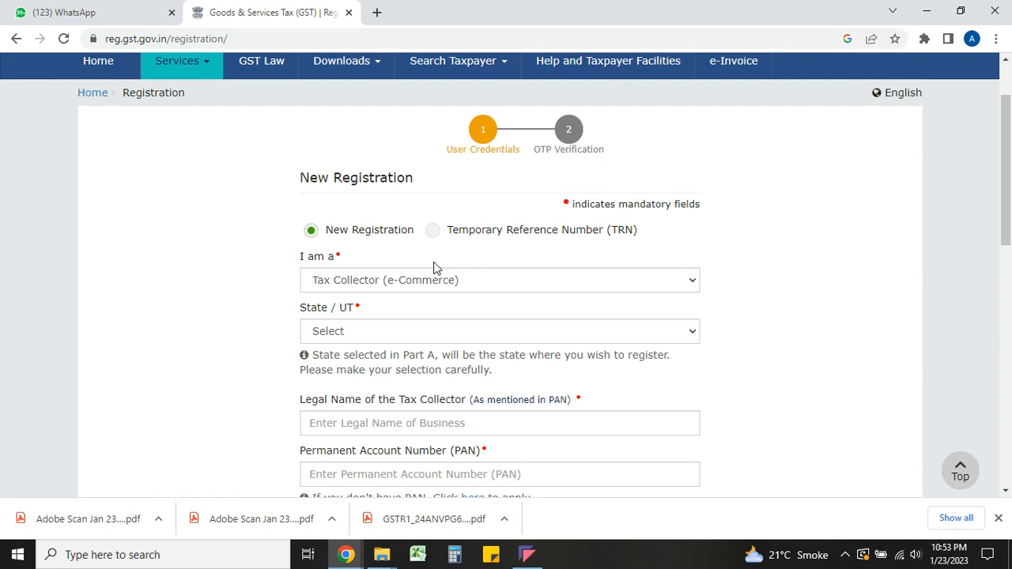
{"action": "left_click", "coordinate": [433, 231]}
{"action": "left_click", "coordinate": [408, 279]}
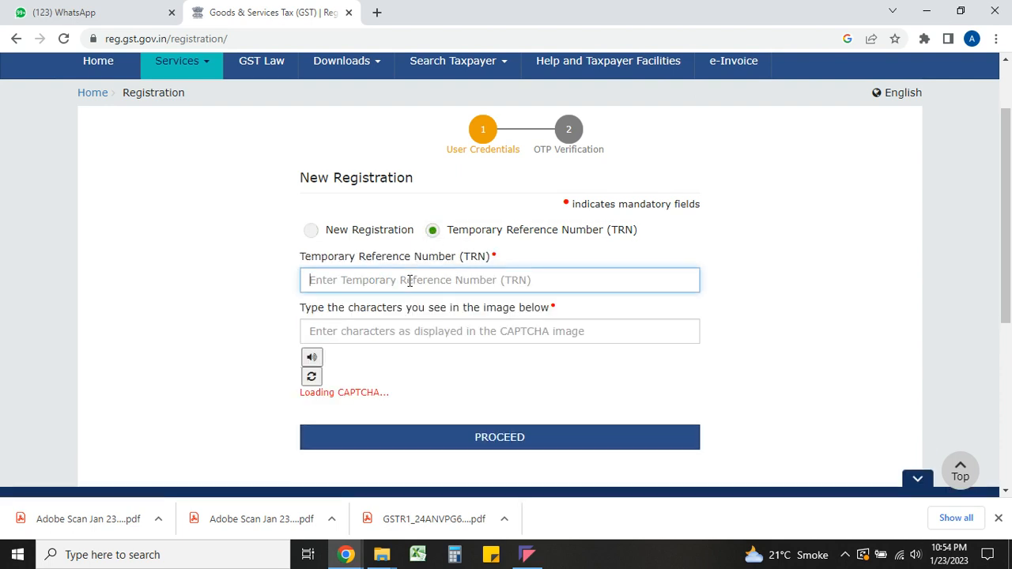
{"action": "key", "text": "ctrl+v"}
{"action": "left_click", "coordinate": [408, 333]}
{"action": "type", "text": "360929"}
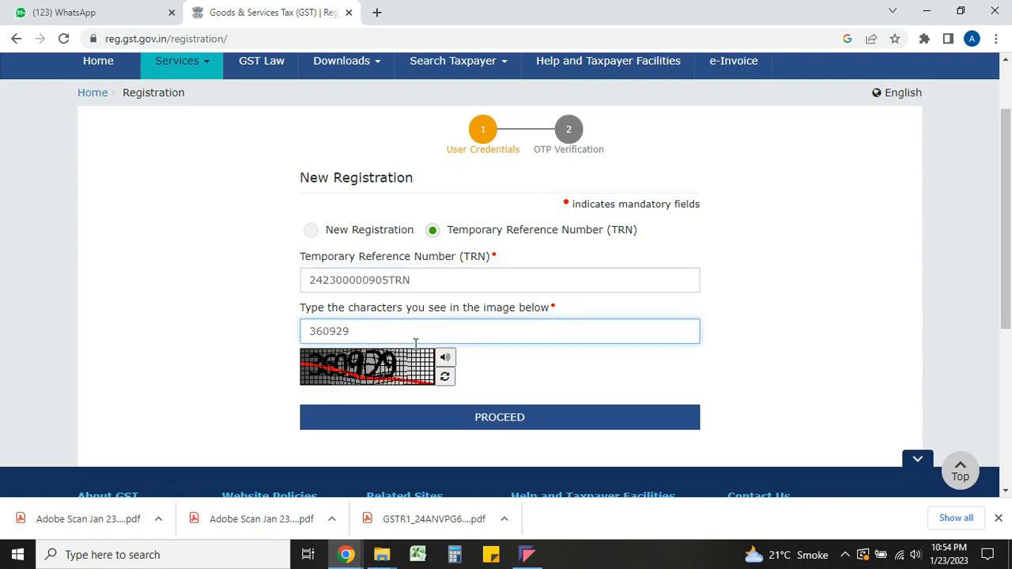
{"action": "left_click", "coordinate": [473, 418]}
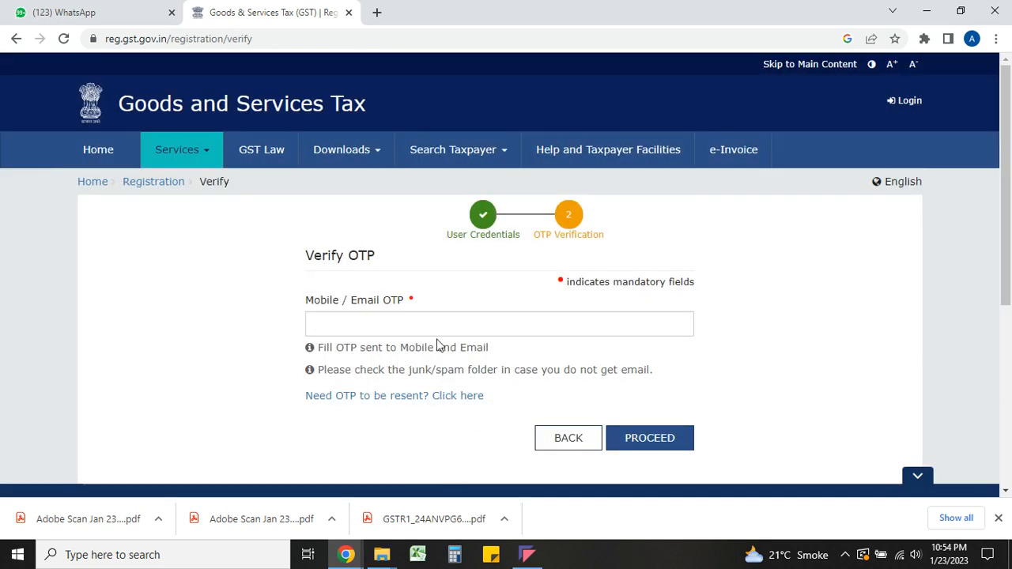
- Enter the mobile/email OTP and proceed to the registration dashboard
{"action": "left_click", "coordinate": [434, 326]}
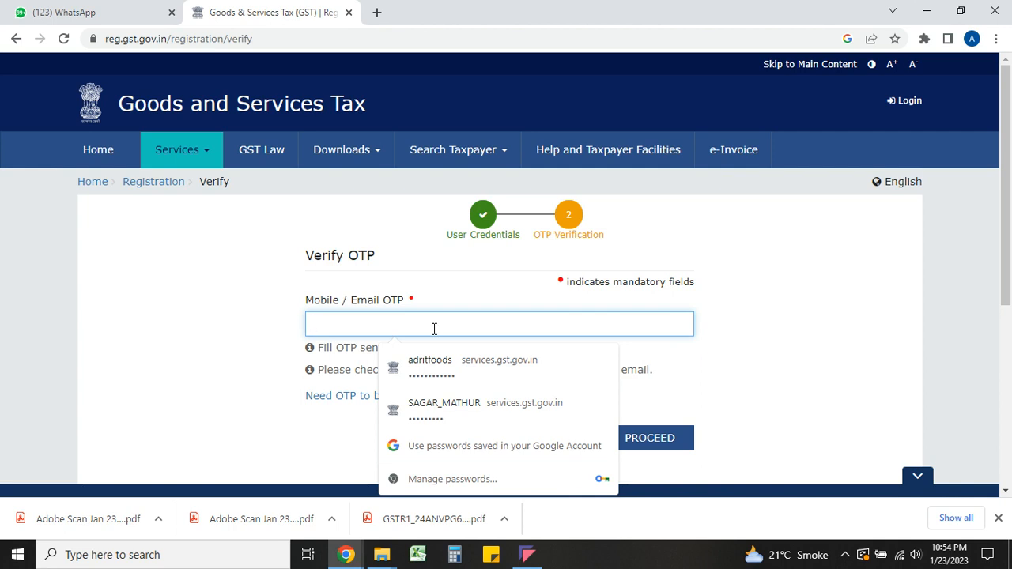
{"action": "type", "text": "••"}
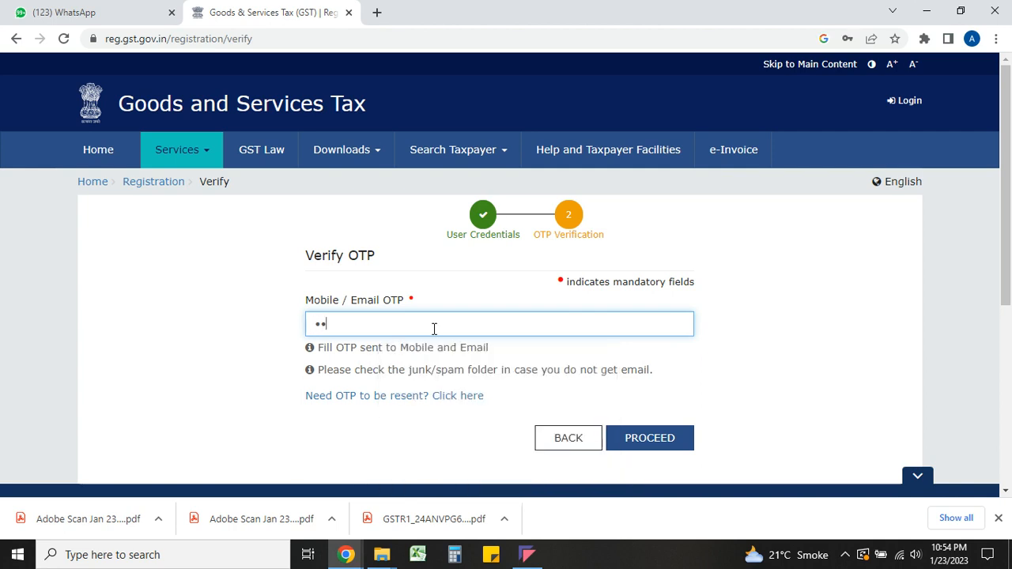
{"action": "type", "text": "••••"}
{"action": "left_click", "coordinate": [650, 439]}
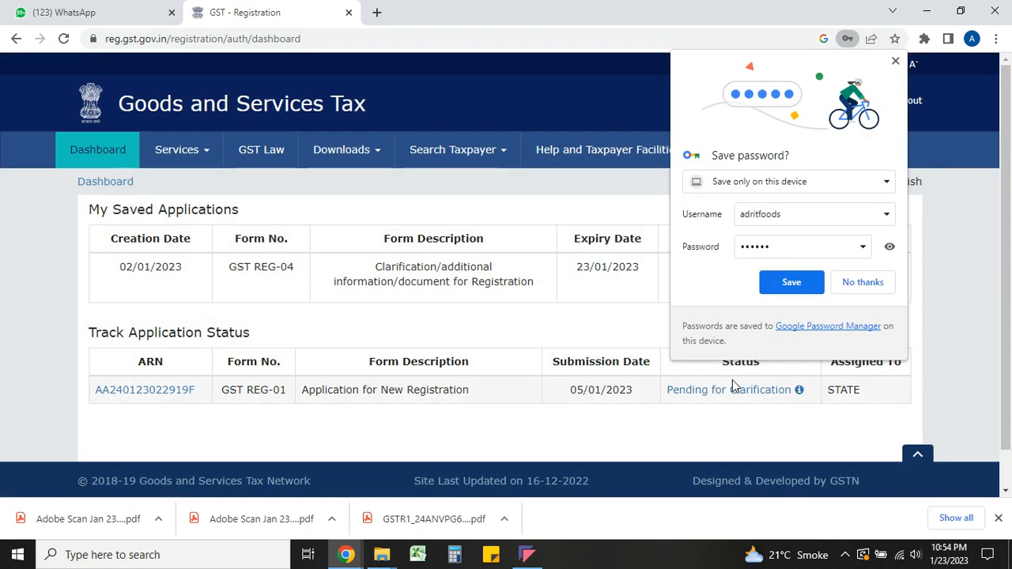
- Dismiss Chrome's save-password bubble and bring up Services > User Services
{"action": "left_click", "coordinate": [871, 282]}
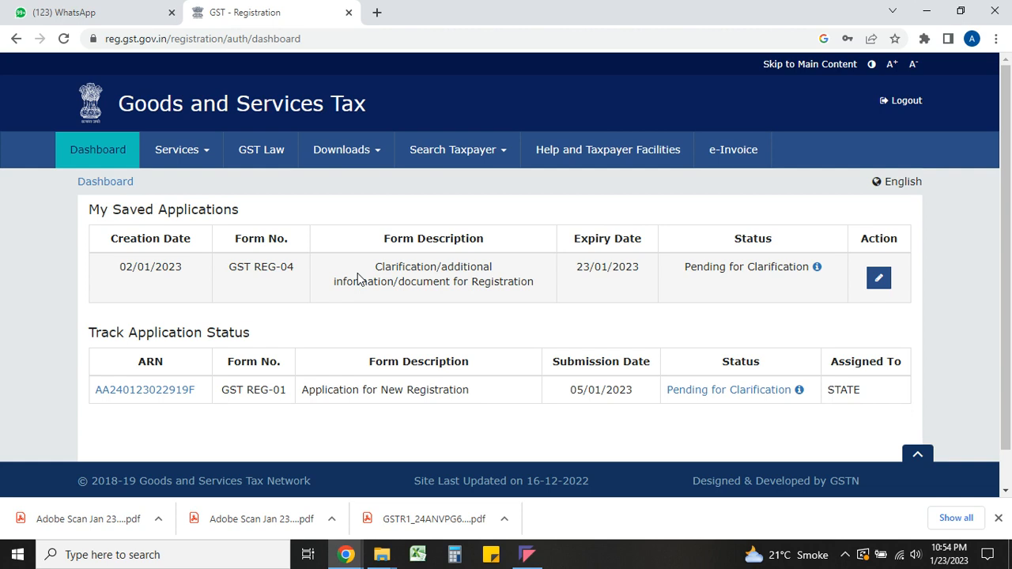
{"action": "left_click", "coordinate": [202, 152]}
{"action": "mouse_move", "coordinate": [287, 185]}
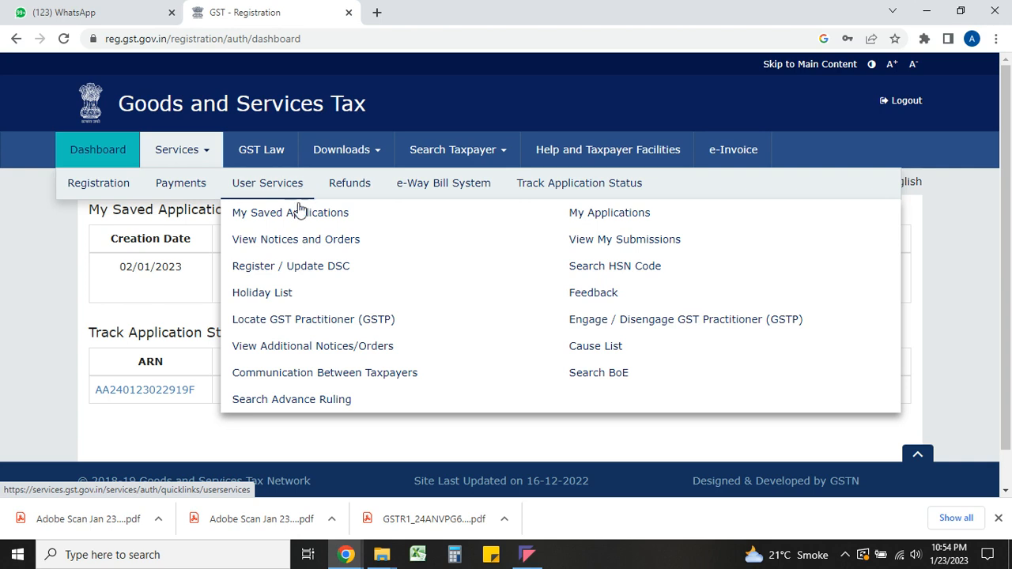
- Download the 13/01/2023 Registration SCN notice from View Notices and Orders and open the PDF
{"action": "left_click", "coordinate": [308, 243]}
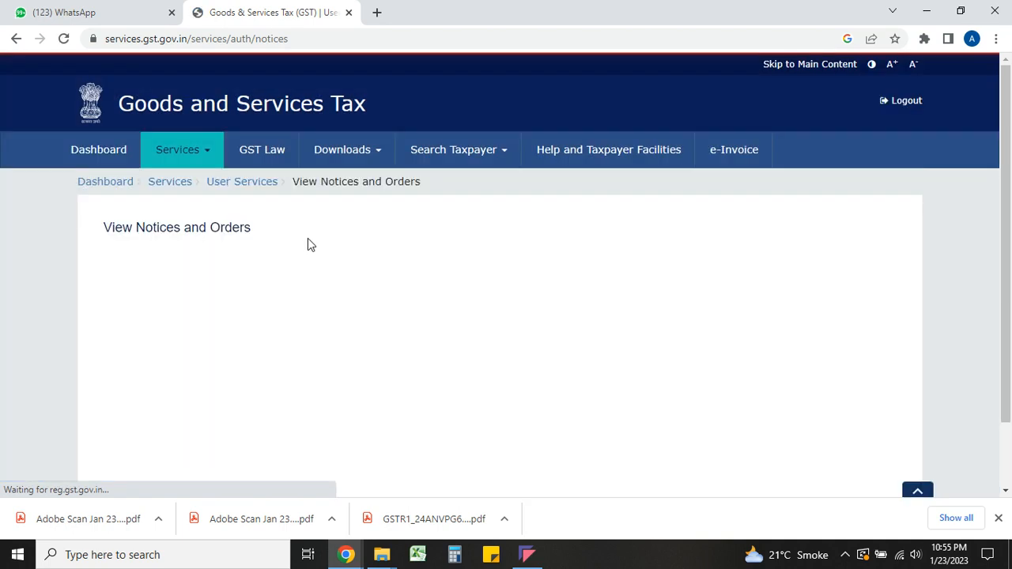
{"action": "scroll", "coordinate": [307, 244], "scroll_direction": "down", "scroll_amount": 1}
{"action": "scroll", "coordinate": [308, 244], "scroll_direction": "down", "scroll_amount": 2}
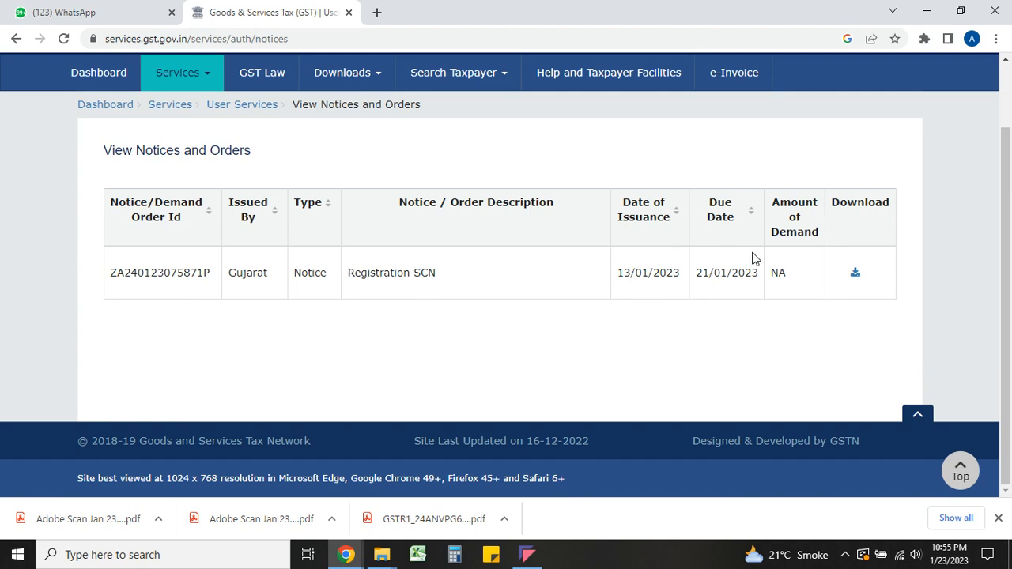
{"action": "left_click", "coordinate": [854, 273]}
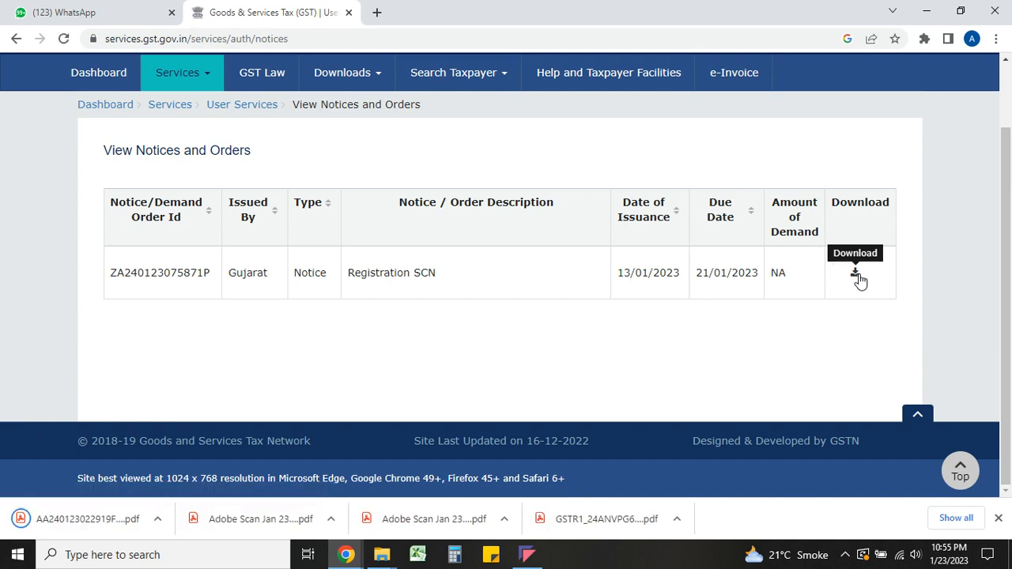
{"action": "left_click", "coordinate": [52, 523]}
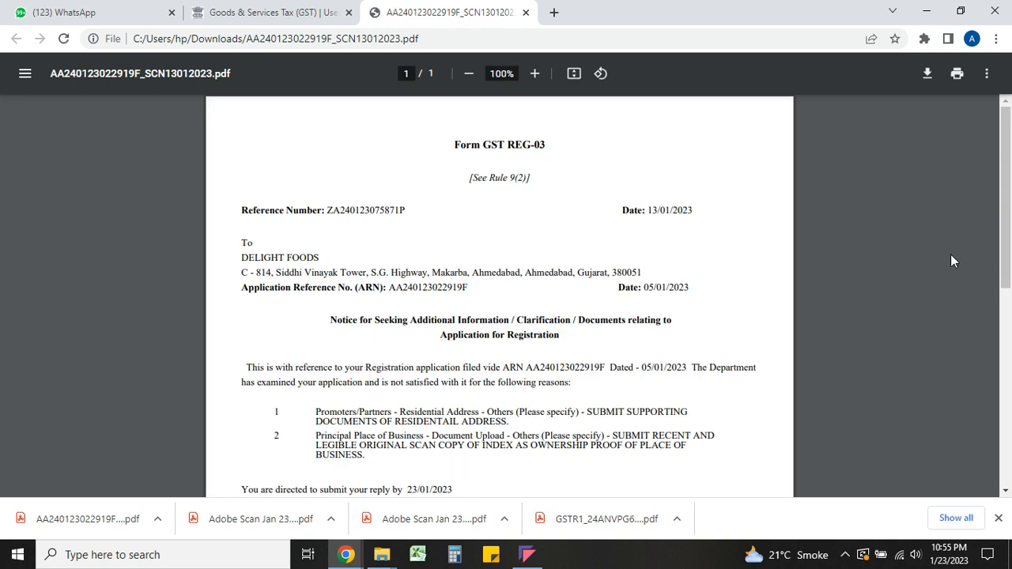
- Scroll through the REG-03 notice's two clarification reasons and reply deadline, then return to the portal
{"action": "left_click_drag", "start_coordinate": [1006, 246], "coordinate": [1009, 344]}
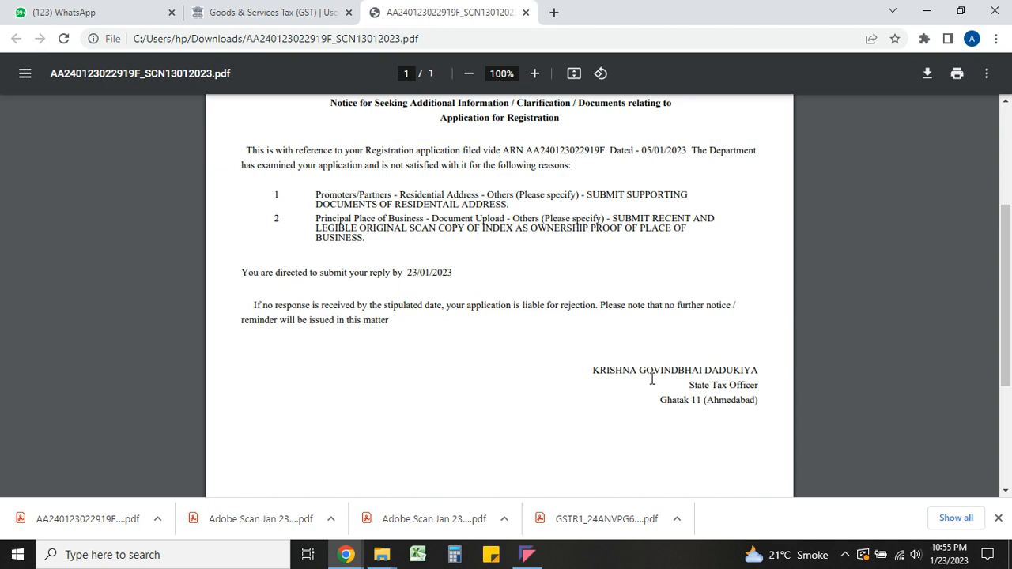
{"action": "left_click", "coordinate": [275, 6]}
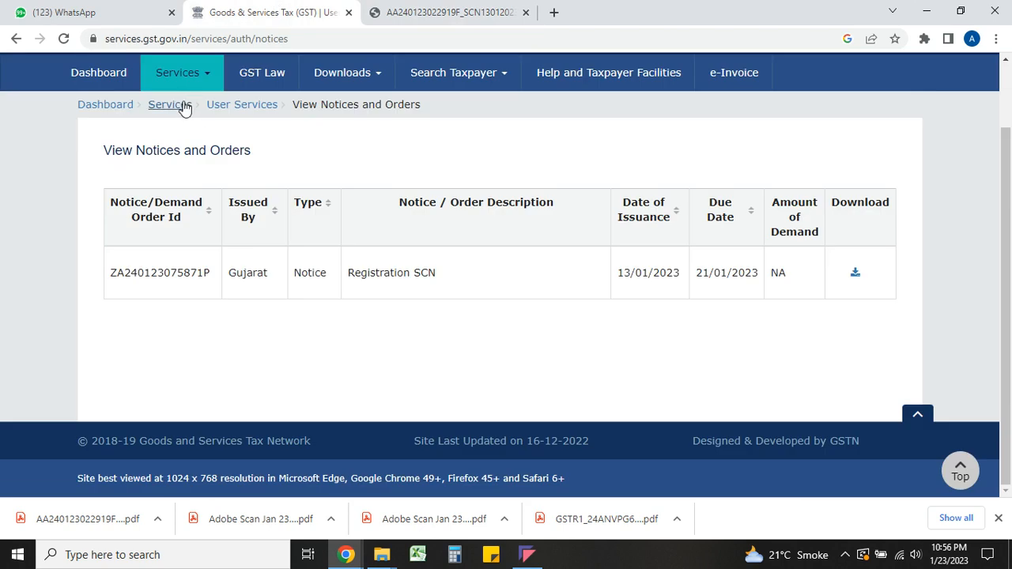
- Go back to the dashboard and open the saved GST REG-04 clarification application for editing
{"action": "left_click", "coordinate": [105, 81]}
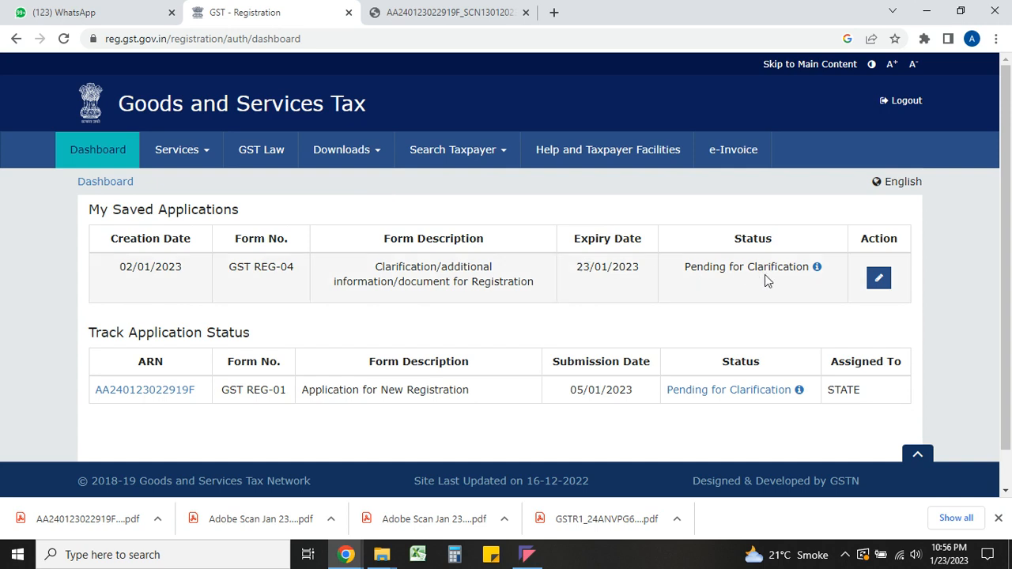
{"action": "left_click", "coordinate": [877, 283]}
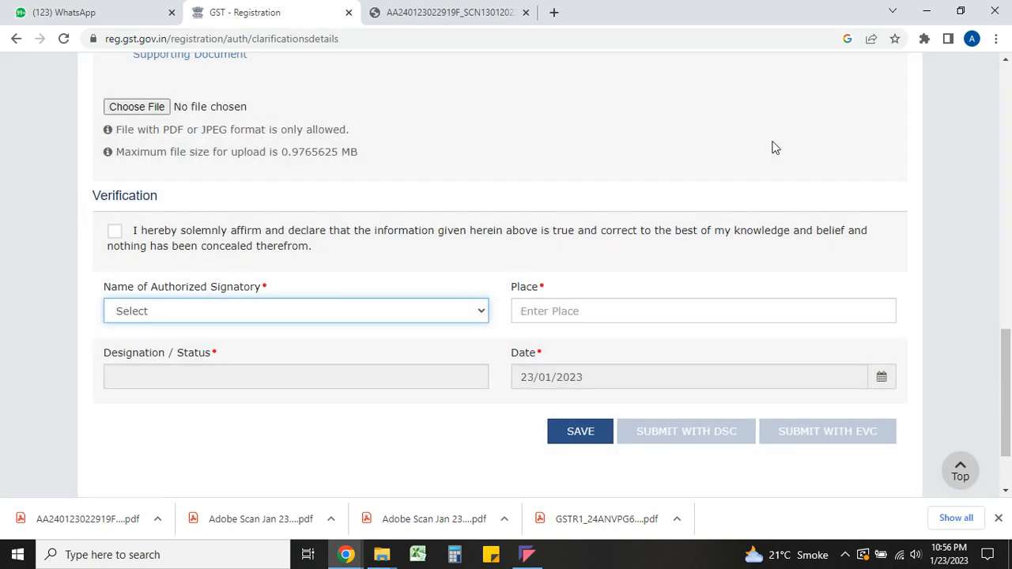
- Scroll back up through the REG-04 form's query responses and uploaded-documents note
{"action": "scroll", "coordinate": [775, 148], "scroll_direction": "up", "scroll_amount": 6}
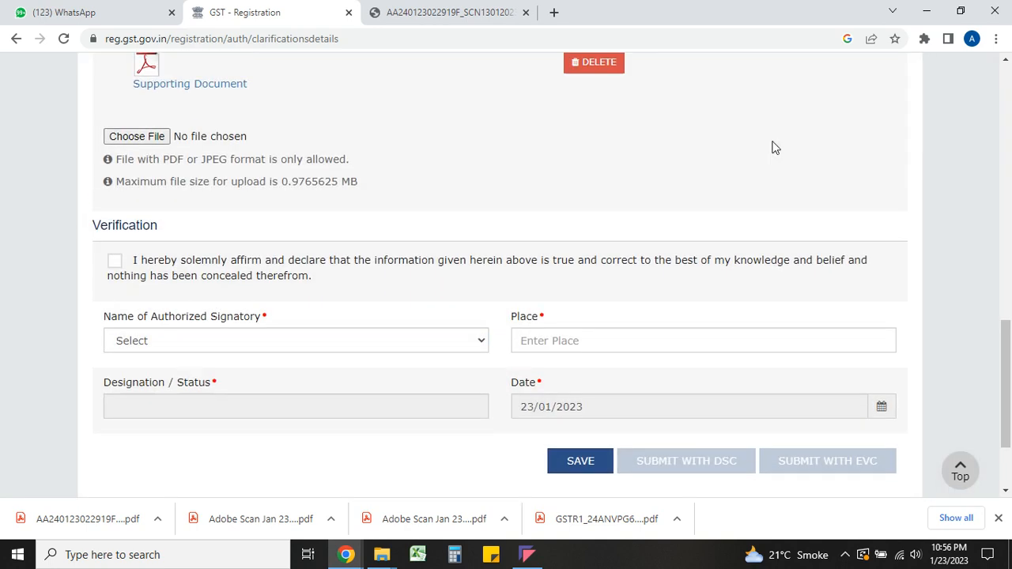
{"action": "scroll", "coordinate": [773, 141], "scroll_direction": "up", "scroll_amount": 1}
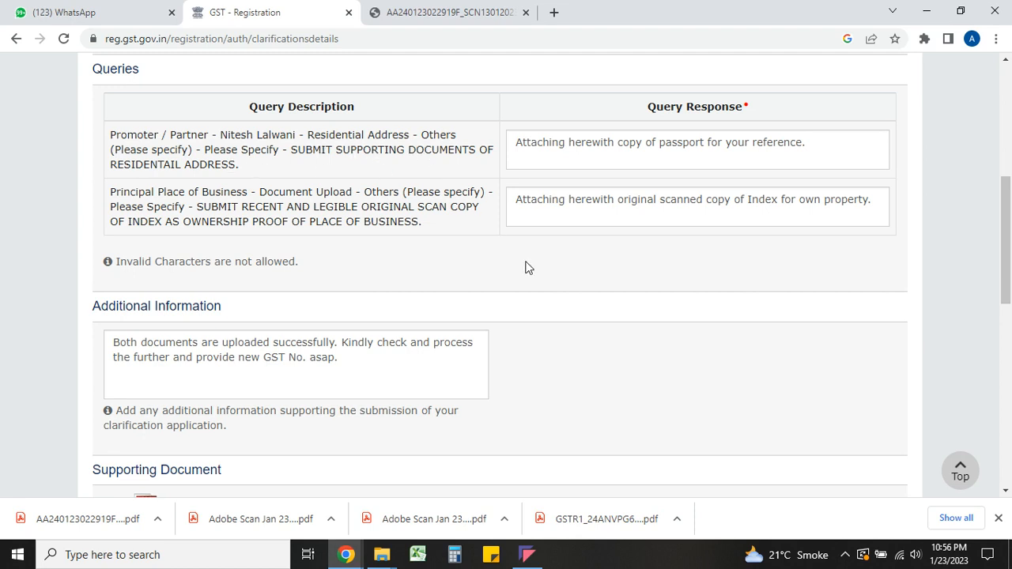
{"action": "scroll", "coordinate": [559, 287], "scroll_direction": "down", "scroll_amount": 1}
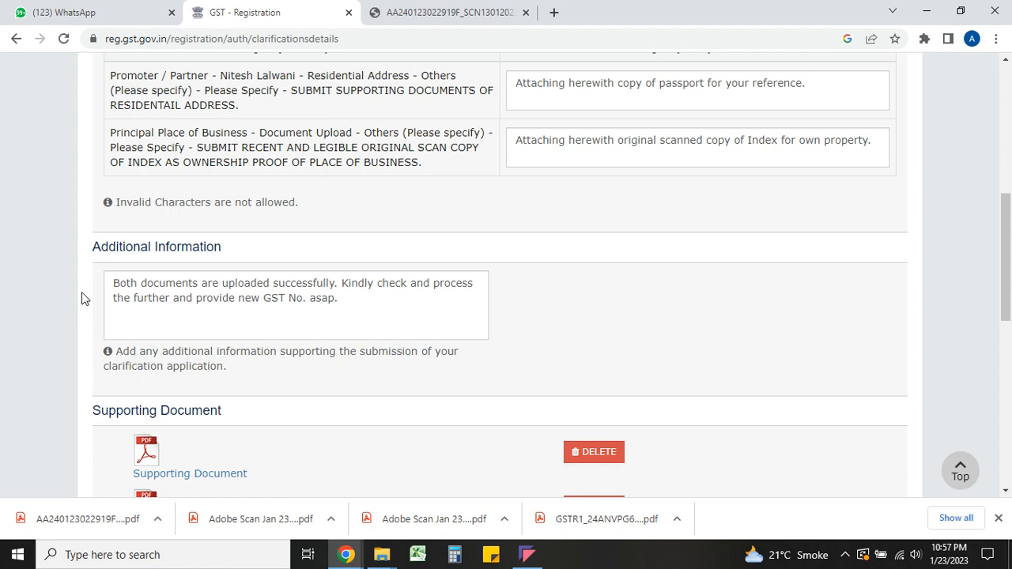
{"action": "scroll", "coordinate": [81, 299], "scroll_direction": "down", "scroll_amount": 3}
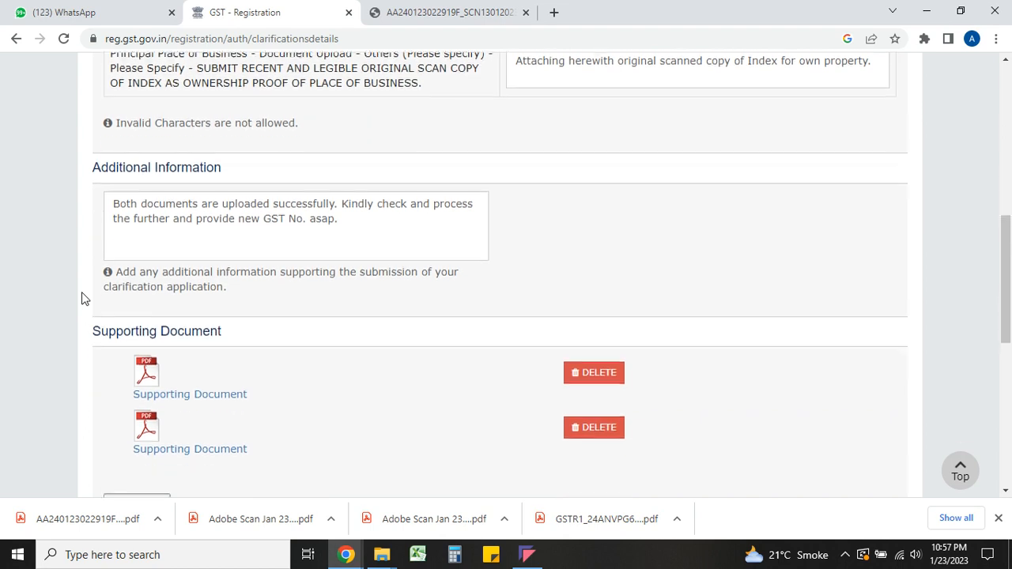
{"action": "scroll", "coordinate": [82, 299], "scroll_direction": "down", "scroll_amount": 2}
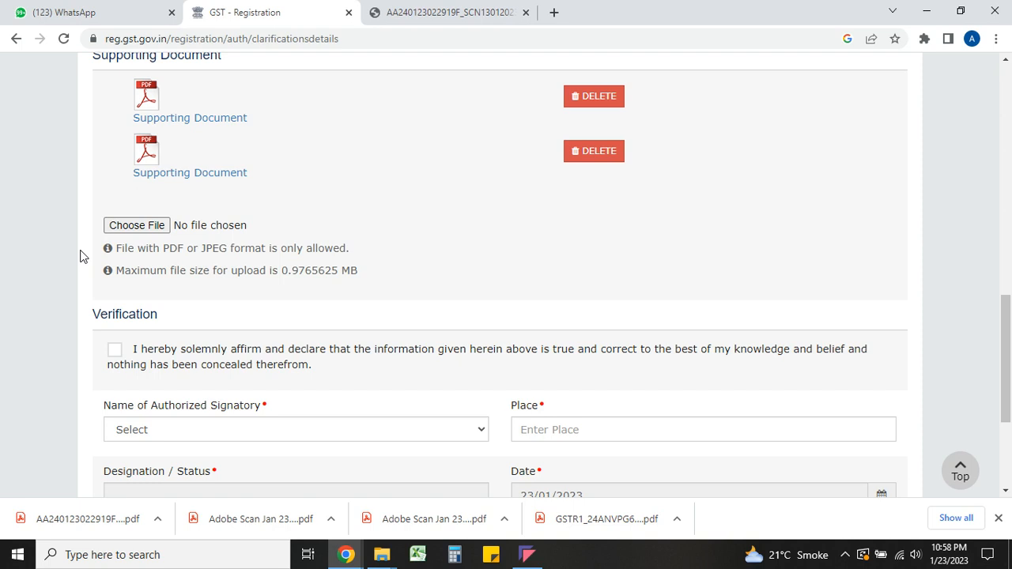
{"action": "scroll", "coordinate": [80, 255], "scroll_direction": "up", "scroll_amount": 5}
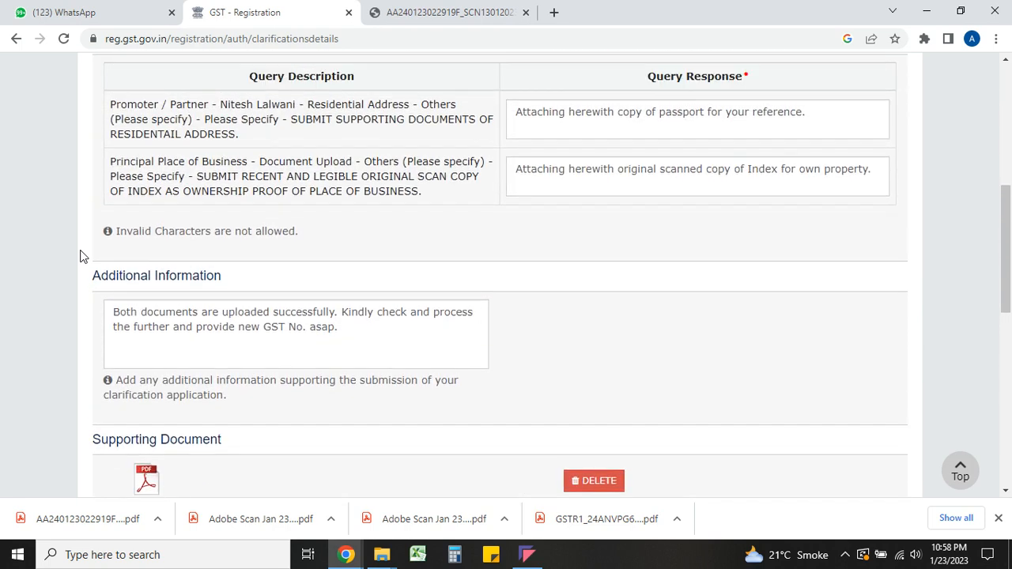
{"action": "scroll", "coordinate": [80, 255], "scroll_direction": "up", "scroll_amount": 1}
{"action": "scroll", "coordinate": [80, 255], "scroll_direction": "down", "scroll_amount": 1}
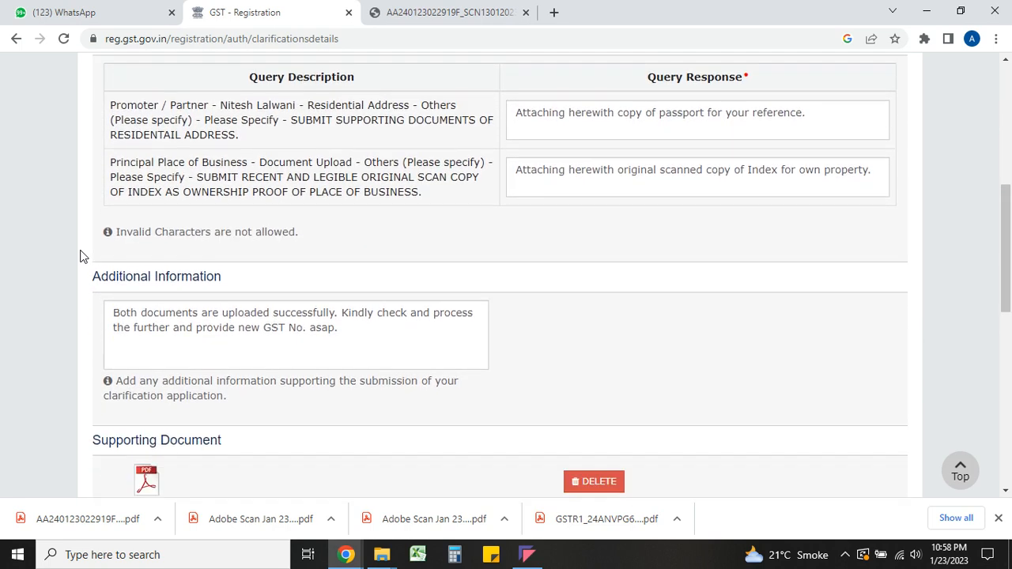
{"action": "scroll", "coordinate": [80, 255], "scroll_direction": "up", "scroll_amount": 3}
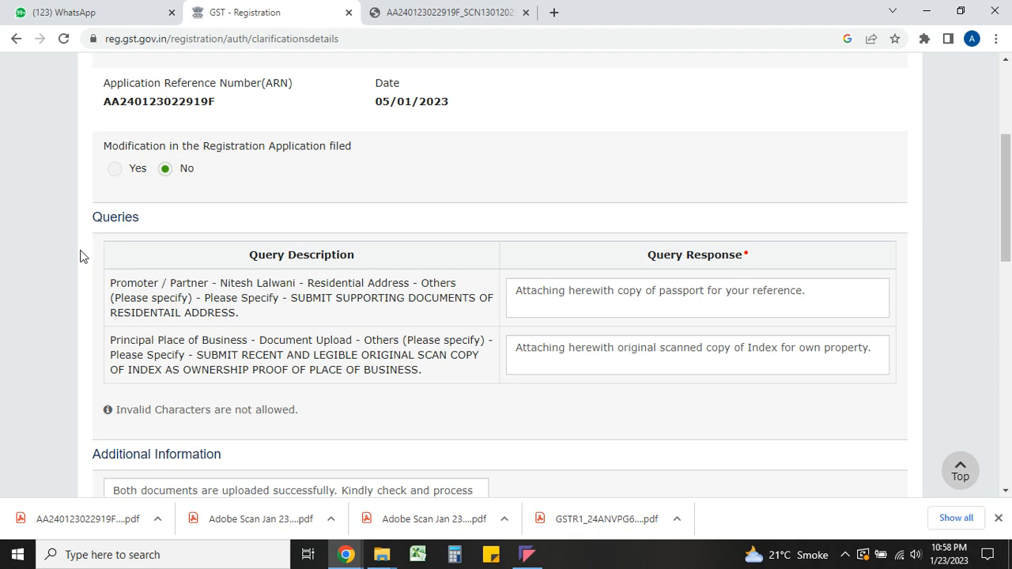
{"action": "scroll", "coordinate": [79, 255], "scroll_direction": "down", "scroll_amount": 10}
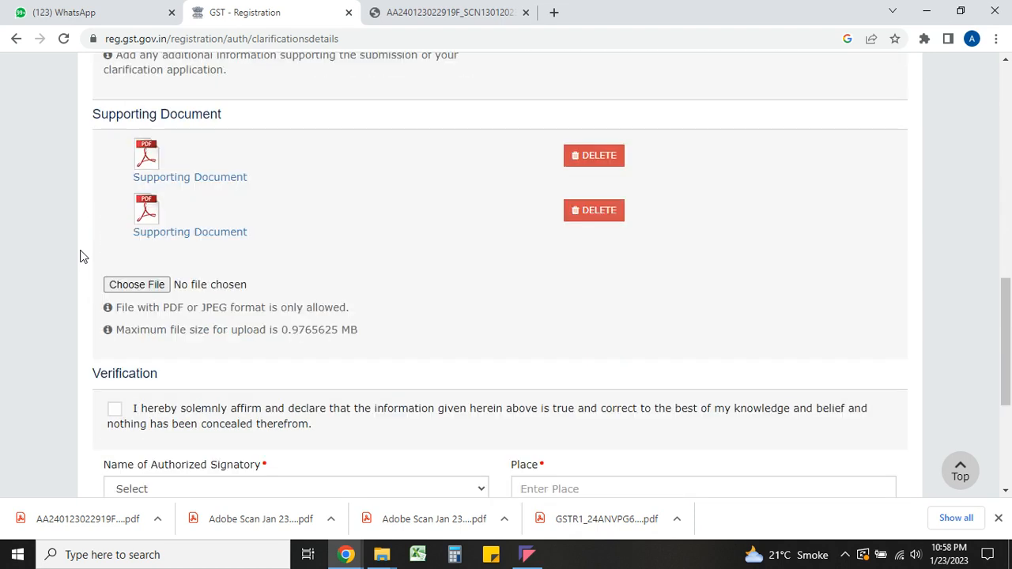
{"action": "scroll", "coordinate": [79, 255], "scroll_direction": "down", "scroll_amount": 3}
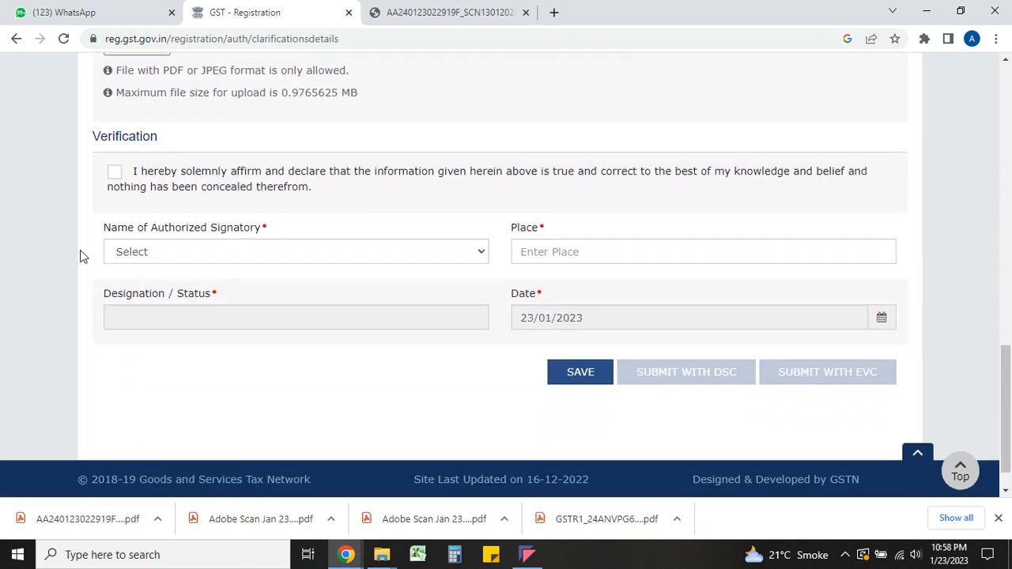
- Tick the declaration, select the authorized signatory, set Place to Ahmedabad, and submit with EVC
{"action": "left_click", "coordinate": [119, 179]}
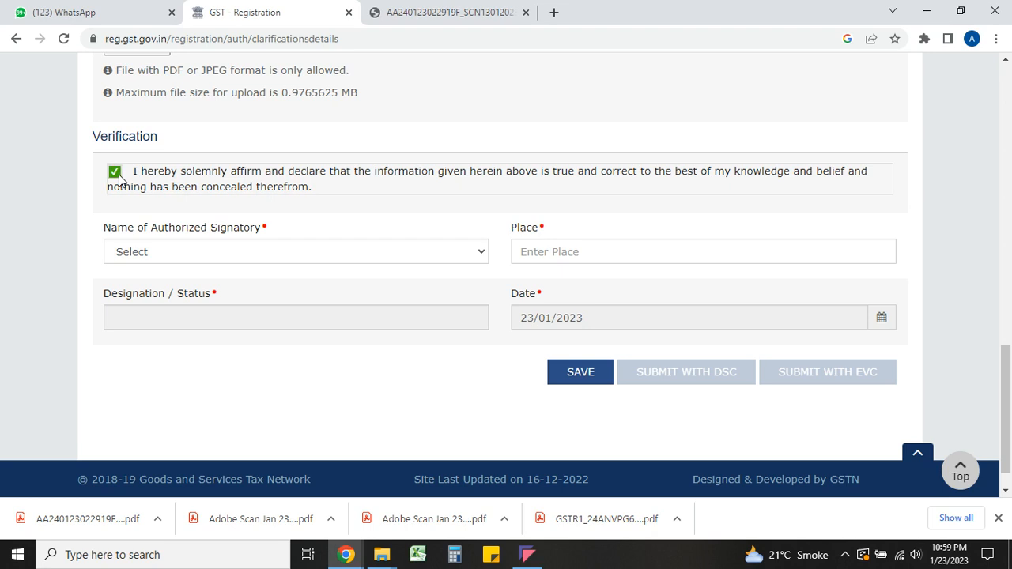
{"action": "left_click", "coordinate": [161, 252]}
{"action": "left_click", "coordinate": [169, 282]}
{"action": "left_click", "coordinate": [555, 255]}
{"action": "type", "text": "Ahmedabad"}
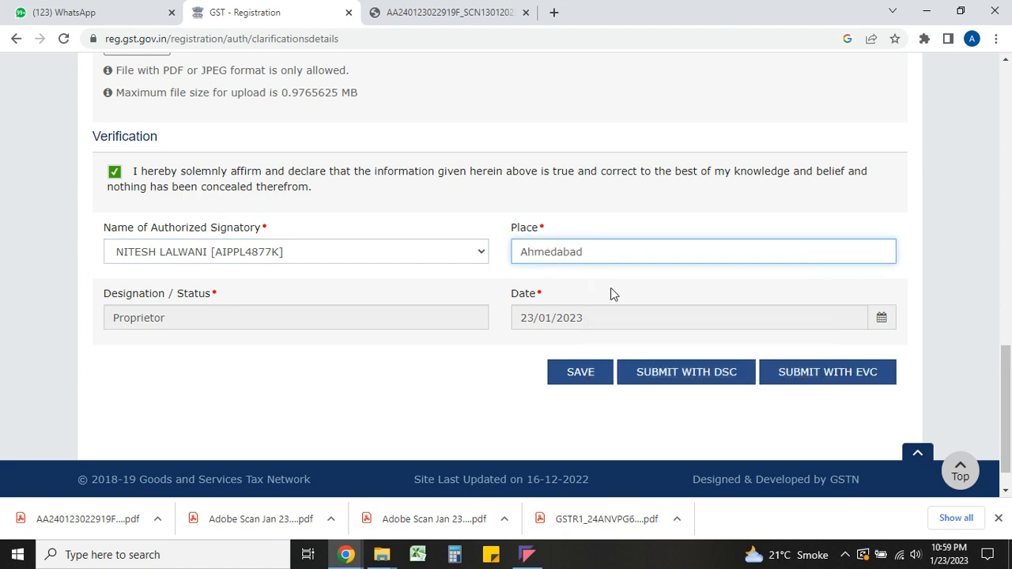
{"action": "left_click", "coordinate": [819, 377]}
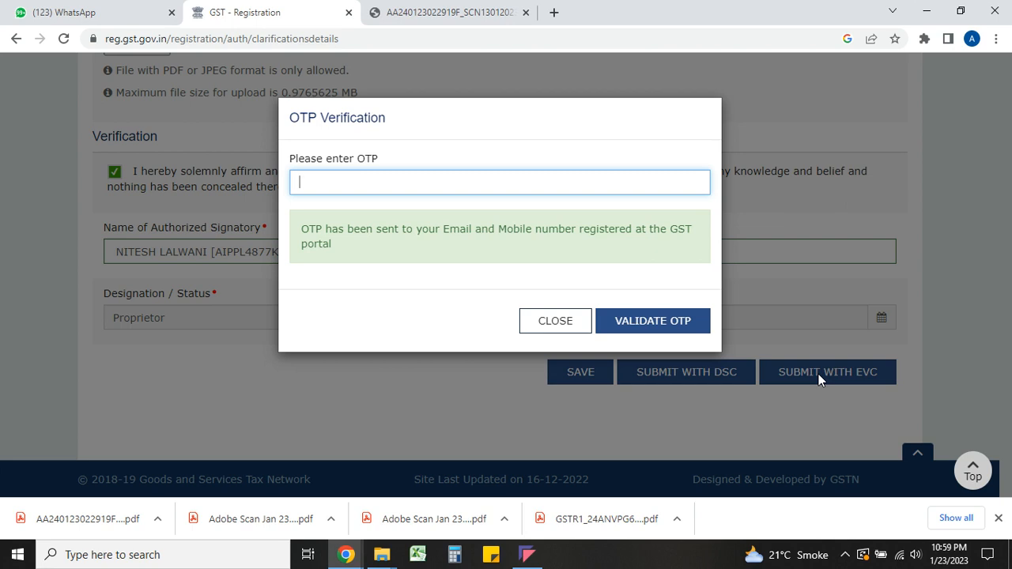
- Enter the OTP and validate it to complete the clarification resubmission
{"action": "left_click", "coordinate": [514, 188]}
{"action": "type", "text": "••••••"}
{"action": "left_click", "coordinate": [650, 324]}
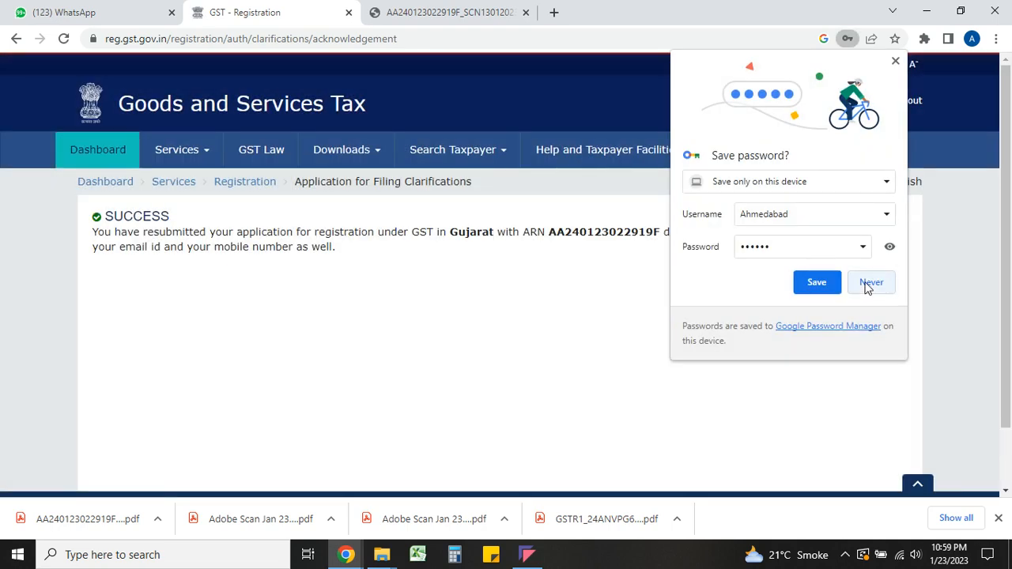
- Decline saving the password and select the ARN from the success acknowledgement for tracking
{"action": "left_click", "coordinate": [867, 286]}
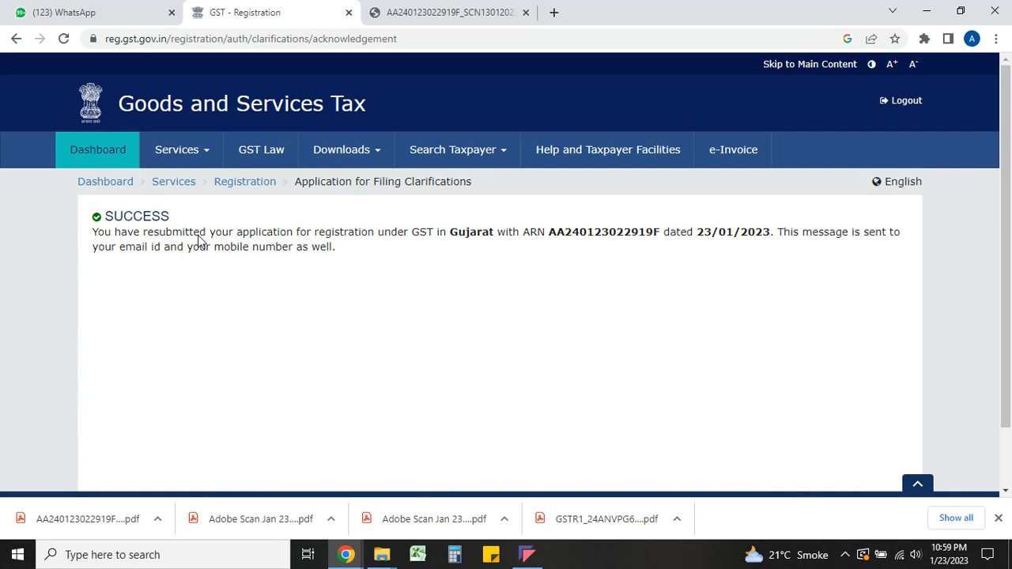
{"action": "double_click", "coordinate": [586, 234]}
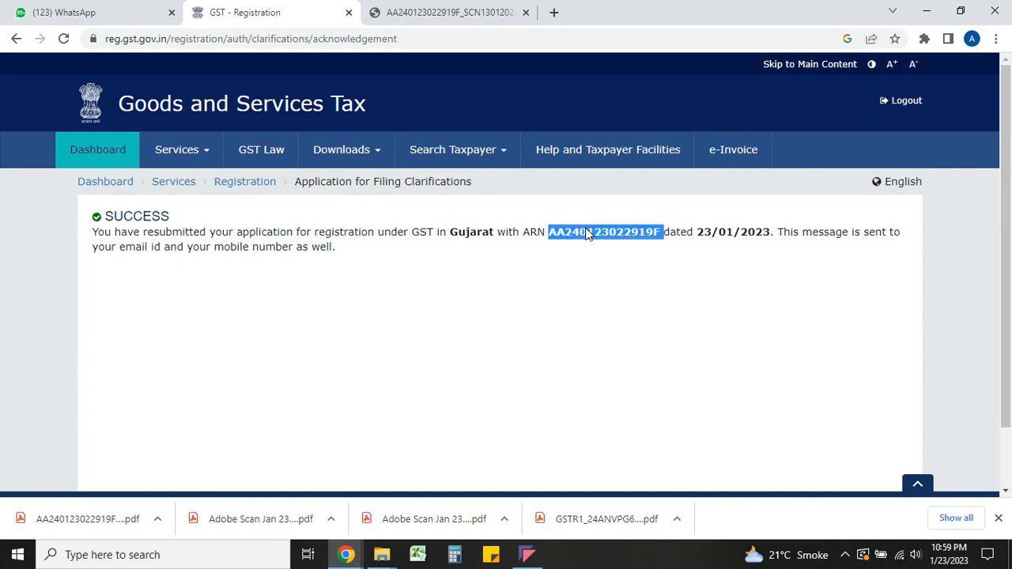
{"action": "double_click", "coordinate": [726, 234]}
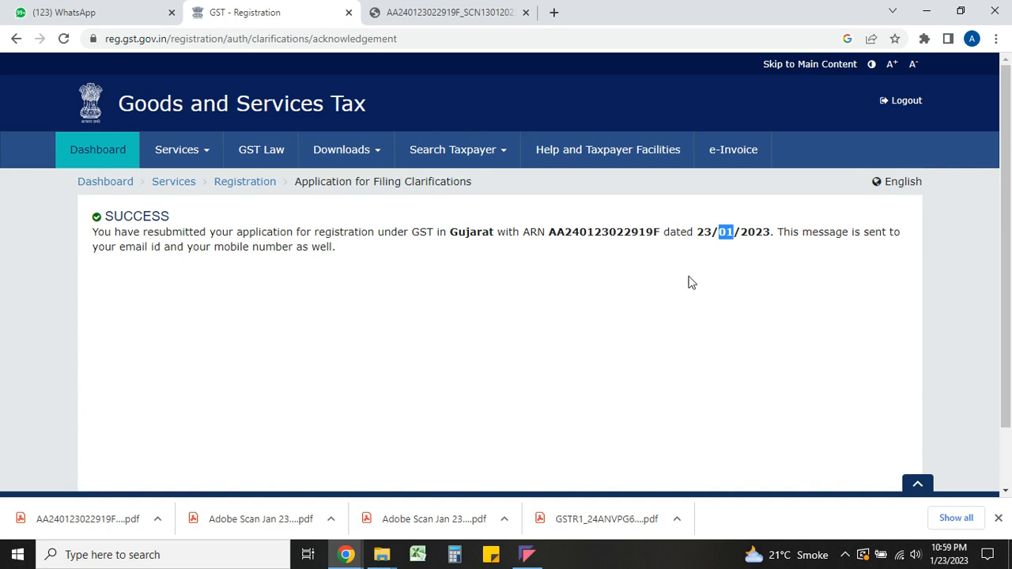
{"action": "double_click", "coordinate": [611, 232]}
{"action": "double_click", "coordinate": [614, 234]}
{"action": "key", "text": "ctrl+c"}
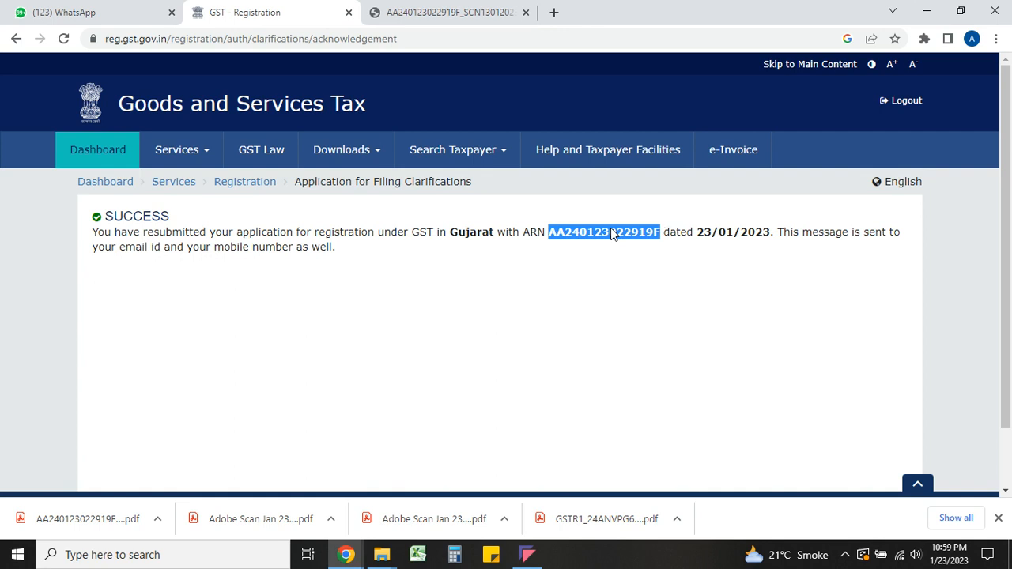
{"action": "left_click", "coordinate": [197, 160]}
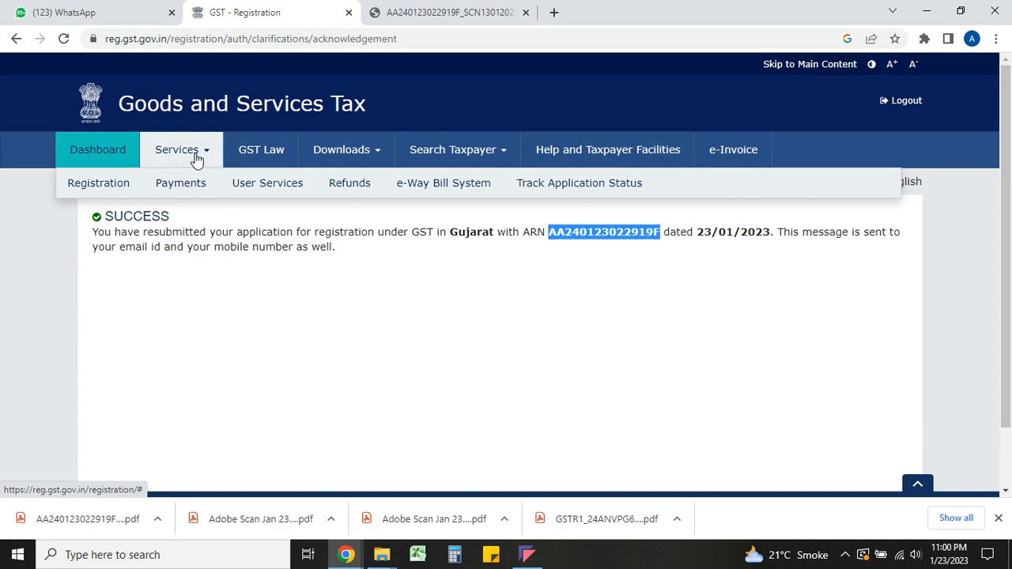
- Track the application status by pasting the copied ARN and searching, then review the case history
{"action": "left_click", "coordinate": [563, 186]}
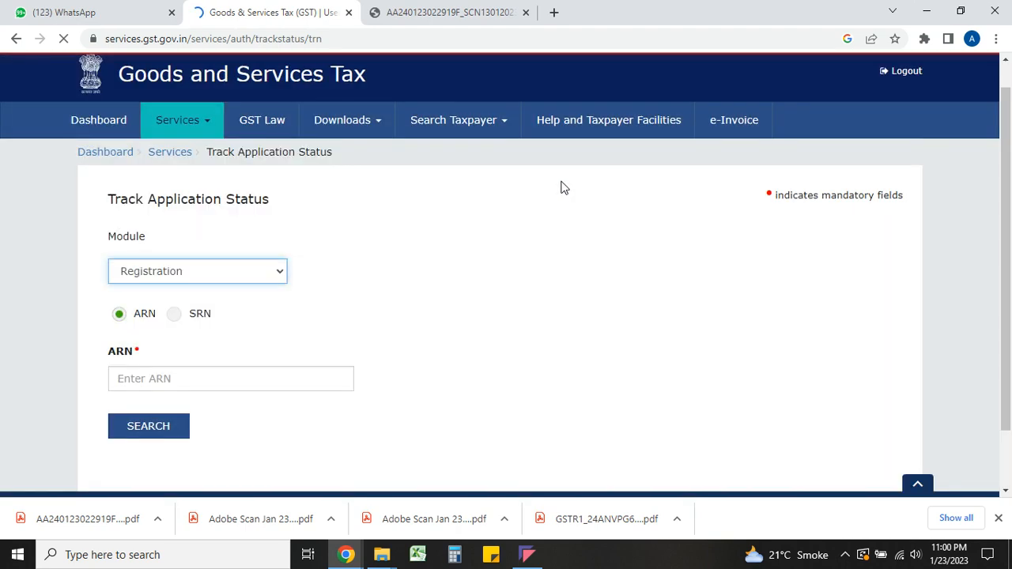
{"action": "left_click", "coordinate": [174, 386]}
{"action": "key", "text": "ctrl+v"}
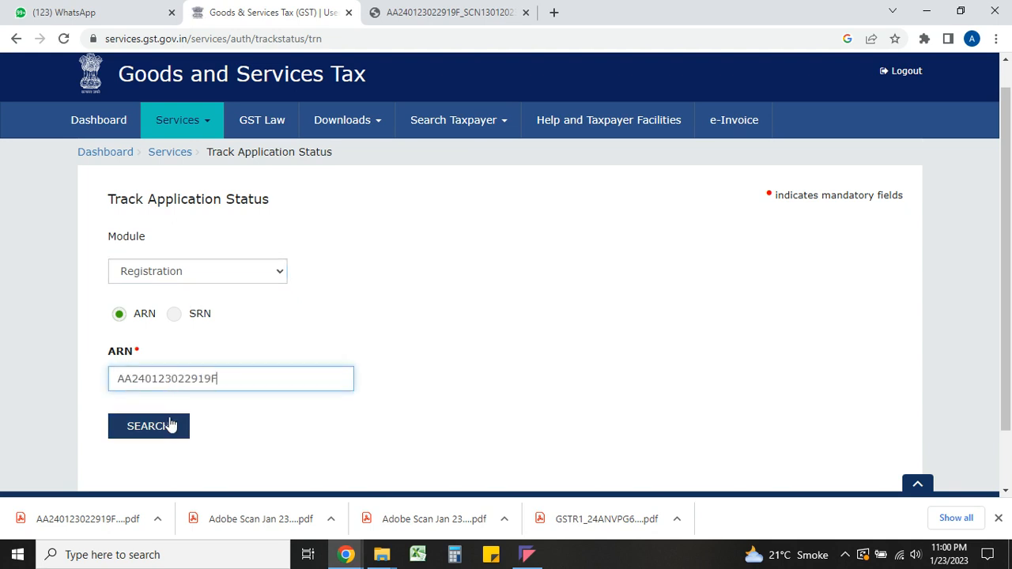
{"action": "left_click", "coordinate": [169, 427]}
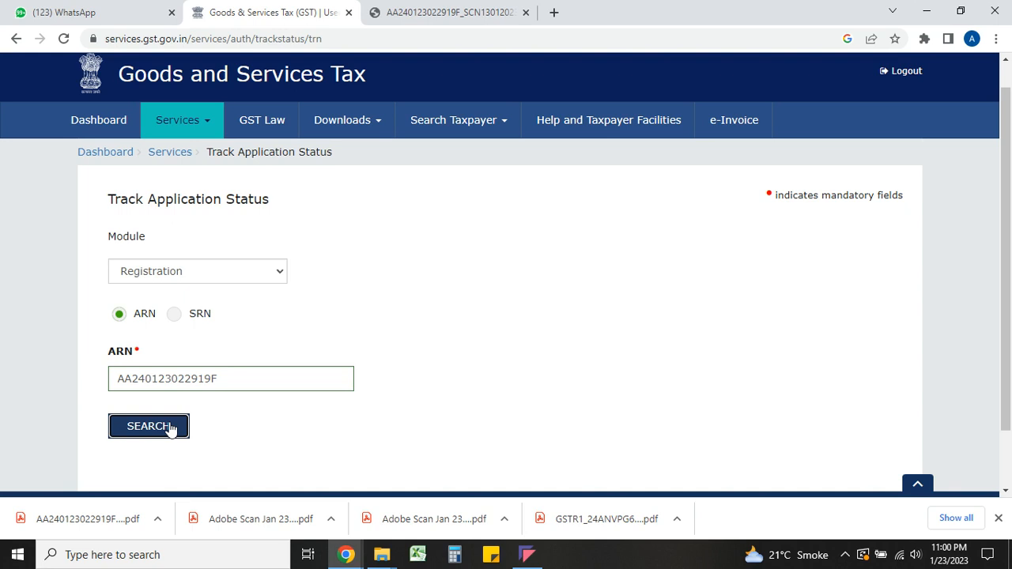
{"action": "scroll", "coordinate": [169, 422], "scroll_direction": "down", "scroll_amount": 3}
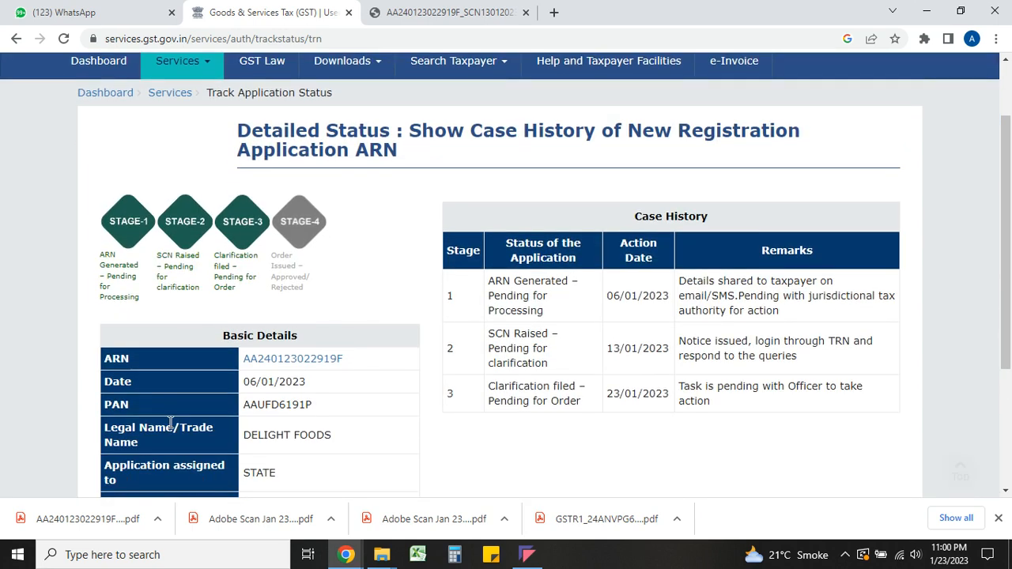
{"action": "scroll", "coordinate": [169, 422], "scroll_direction": "down", "scroll_amount": 2}
{"action": "scroll", "coordinate": [169, 424], "scroll_direction": "up", "scroll_amount": 4}
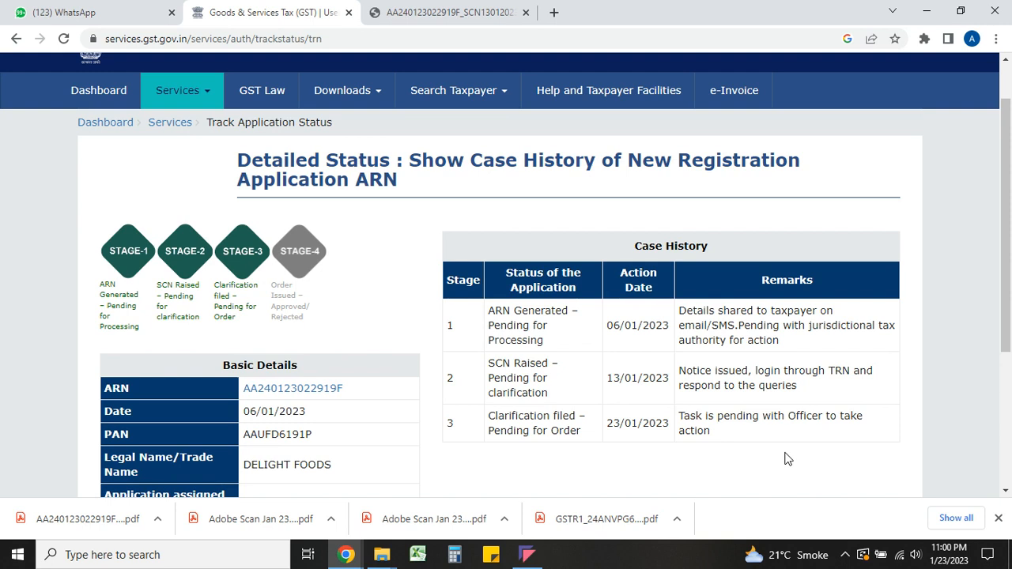
{"action": "scroll", "coordinate": [787, 458], "scroll_direction": "up", "scroll_amount": 2}
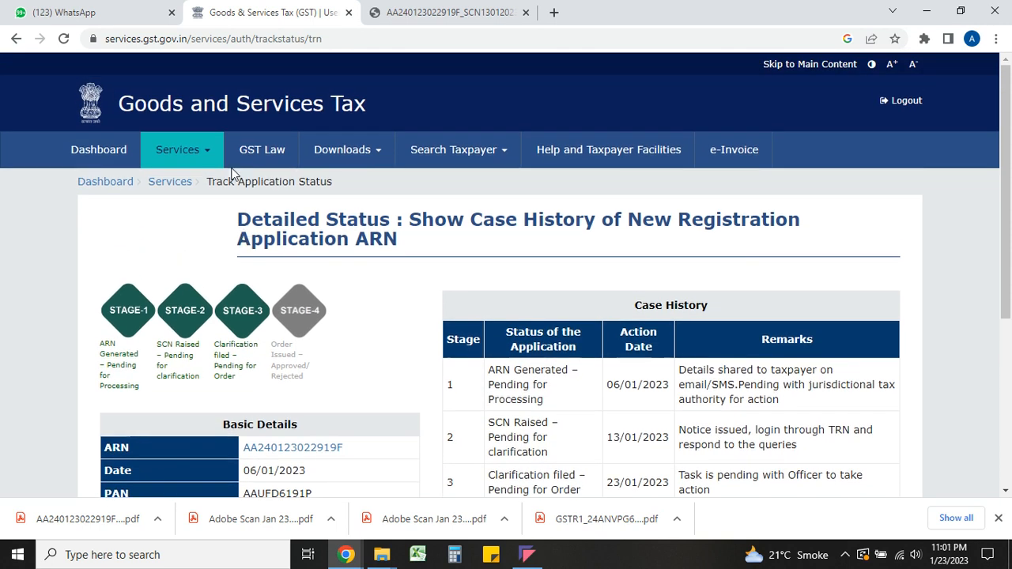
- Bring up the Services > User Services submenu with saved applications and notices and orders
{"action": "mouse_move", "coordinate": [203, 156]}
{"action": "mouse_move", "coordinate": [277, 185]}
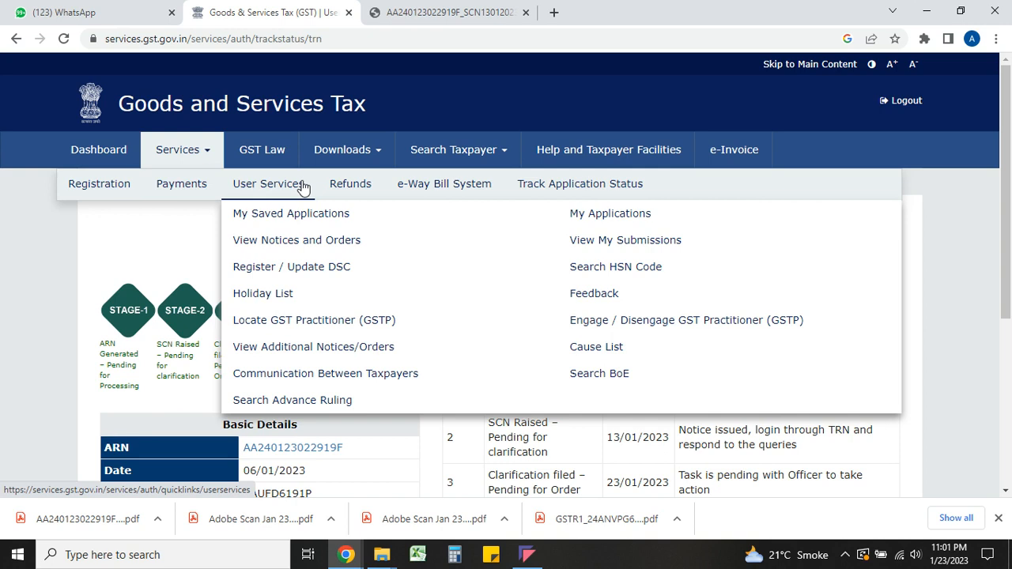